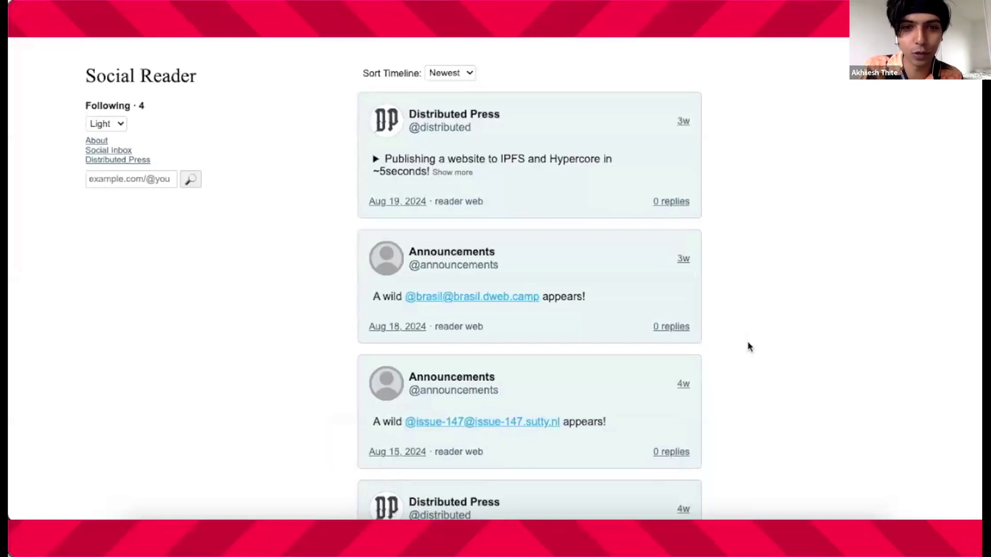
# - Expand the Distributed Press and IPFS/Hypercore posts to show their videos, then collapse the latter
pyautogui.moveTo(458, 350)
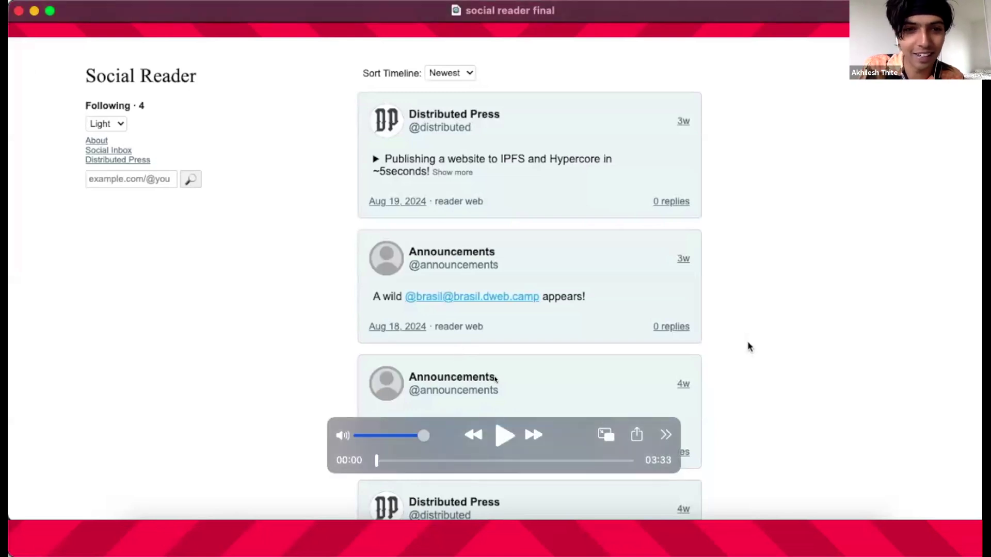
pyautogui.click(498, 432)
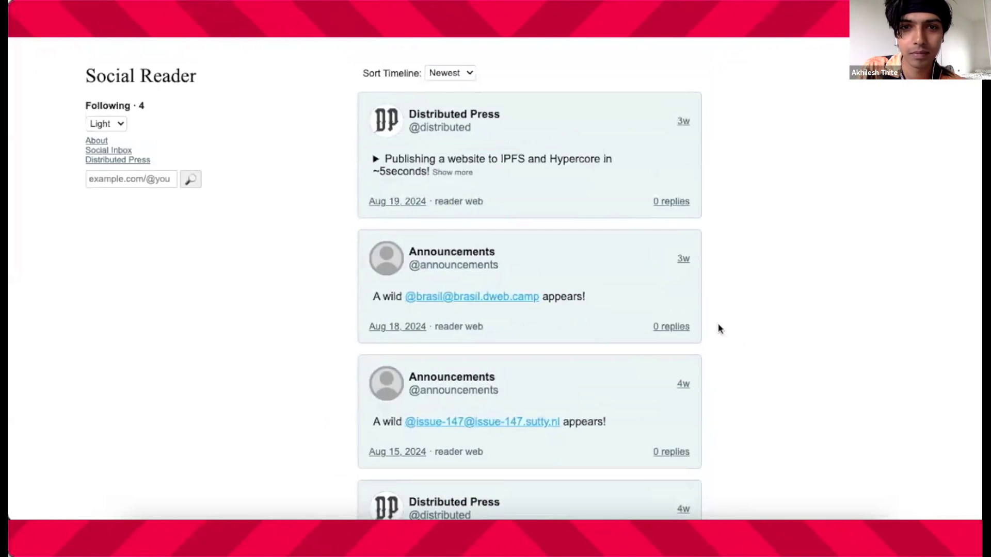
pyautogui.click(564, 160)
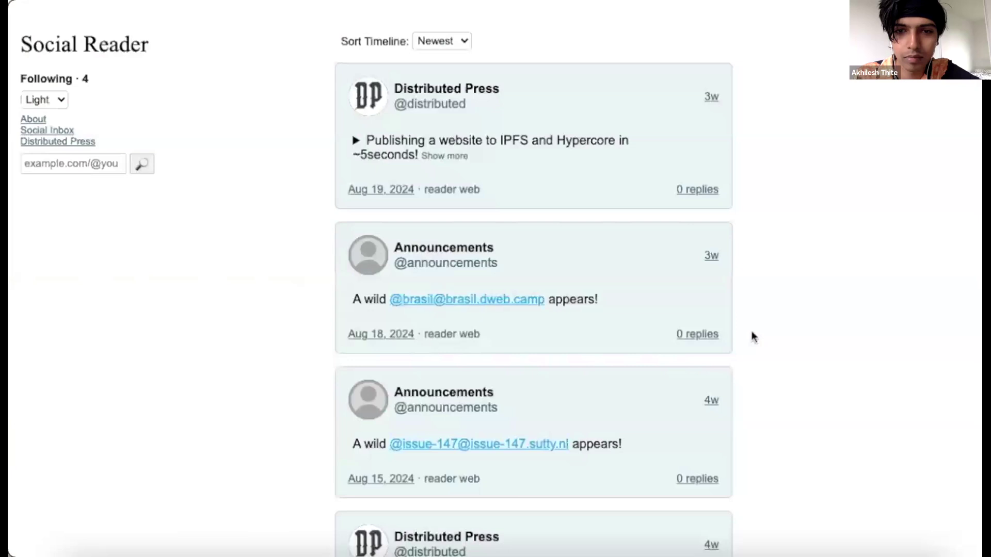
pyautogui.click(574, 146)
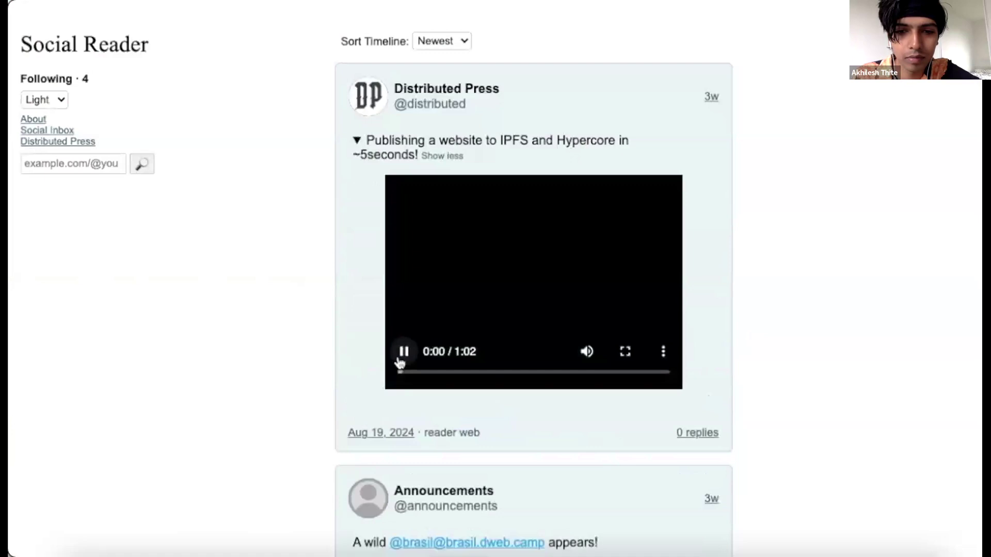
pyautogui.click(567, 145)
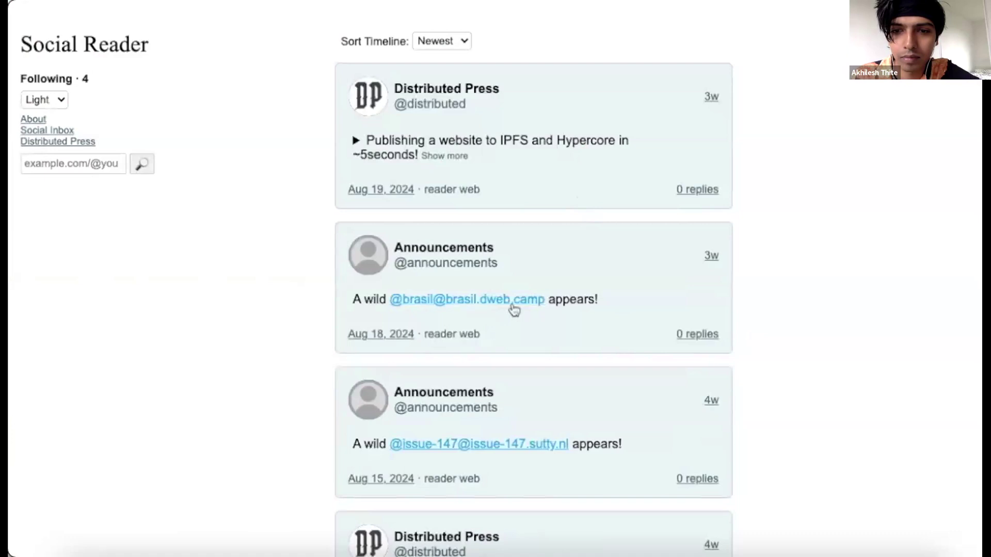
# - Sort the timeline oldest first, browse it, then restore newest-first order
pyautogui.hscroll(-1, 749, 153)
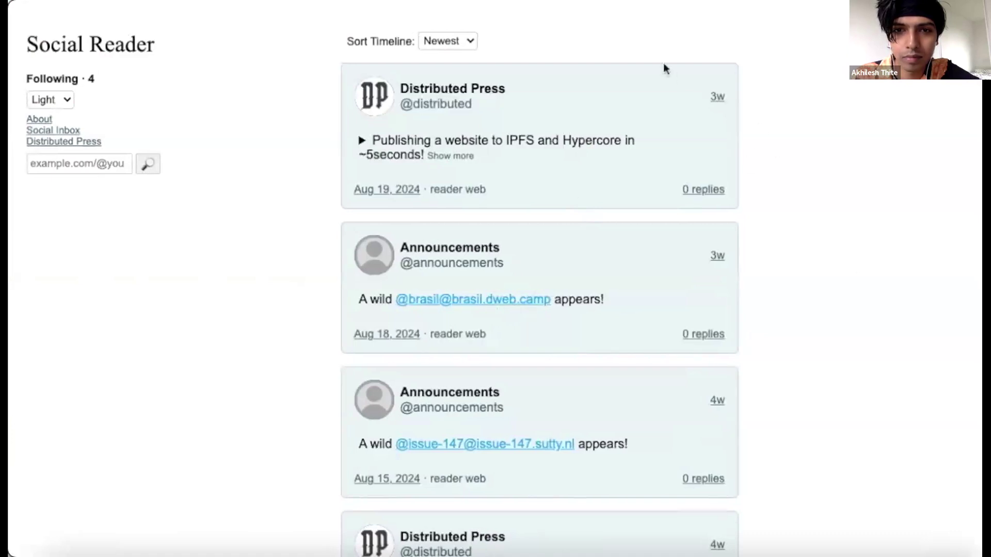
pyautogui.click(467, 43)
pyautogui.click(468, 59)
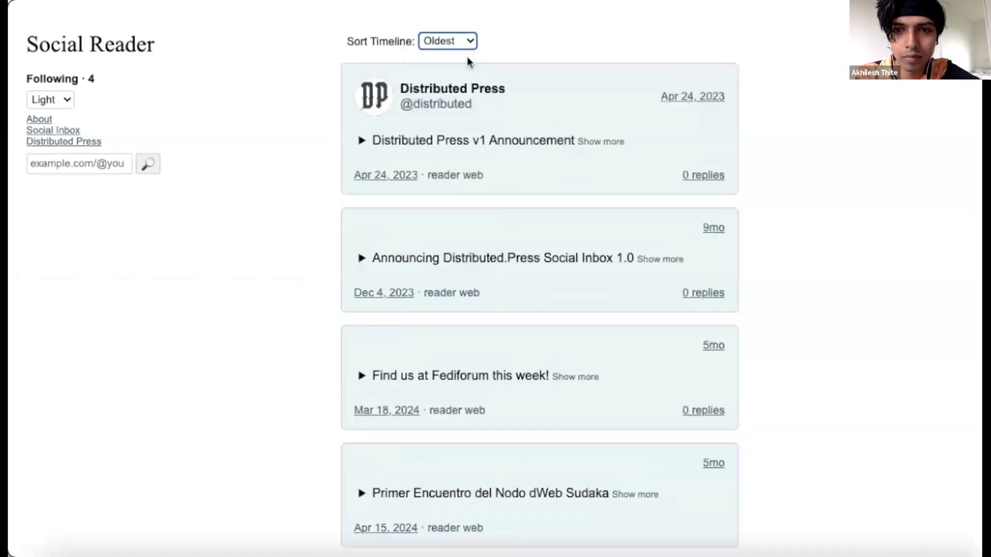
pyautogui.scroll(-10, 842, 165)
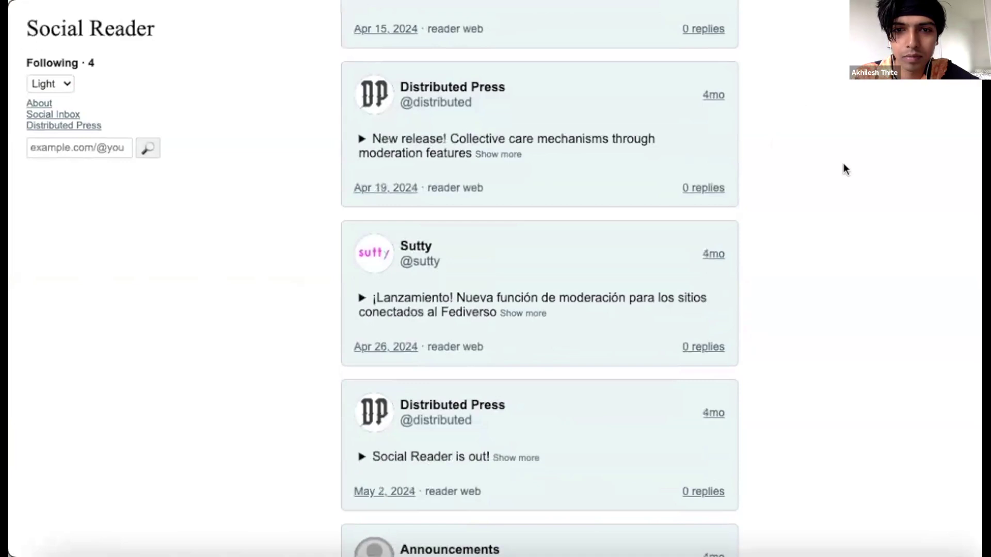
pyautogui.scroll(-5, 843, 164)
pyautogui.scroll(15, 666, 61)
pyautogui.click(462, 44)
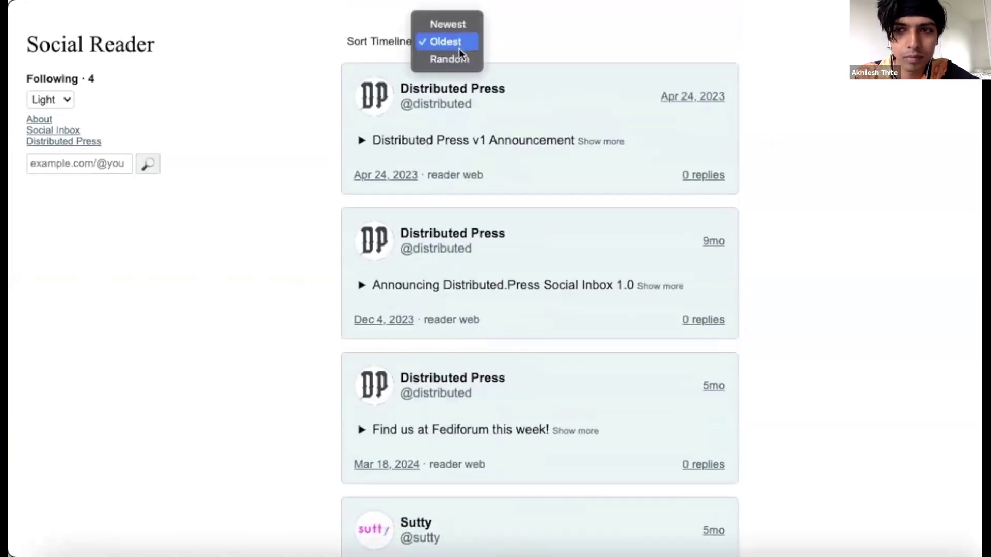
pyautogui.click(449, 22)
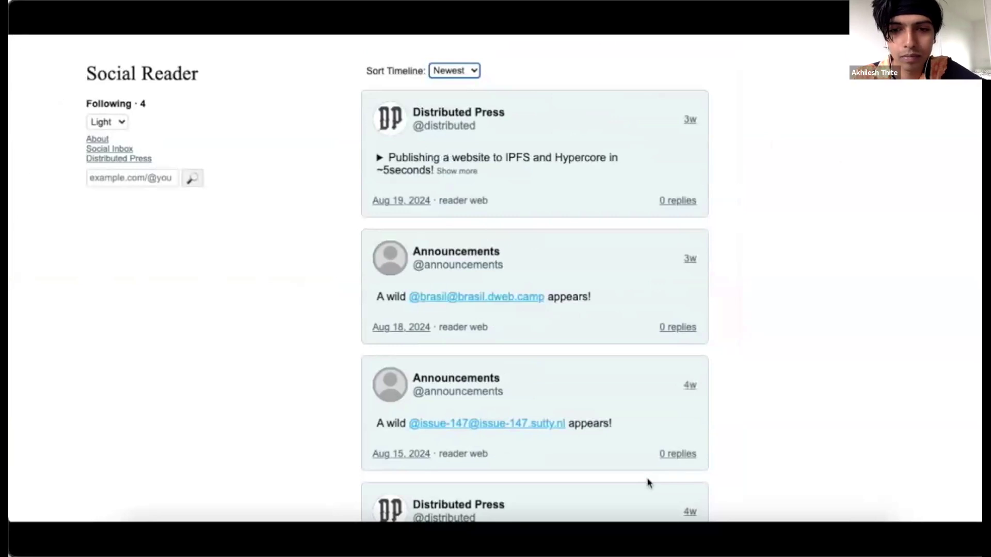
# - Look up the suggested account by URL, follow it, and return to the home timeline
pyautogui.click(135, 179)
pyautogui.press('Down')
pyautogui.press('Return')
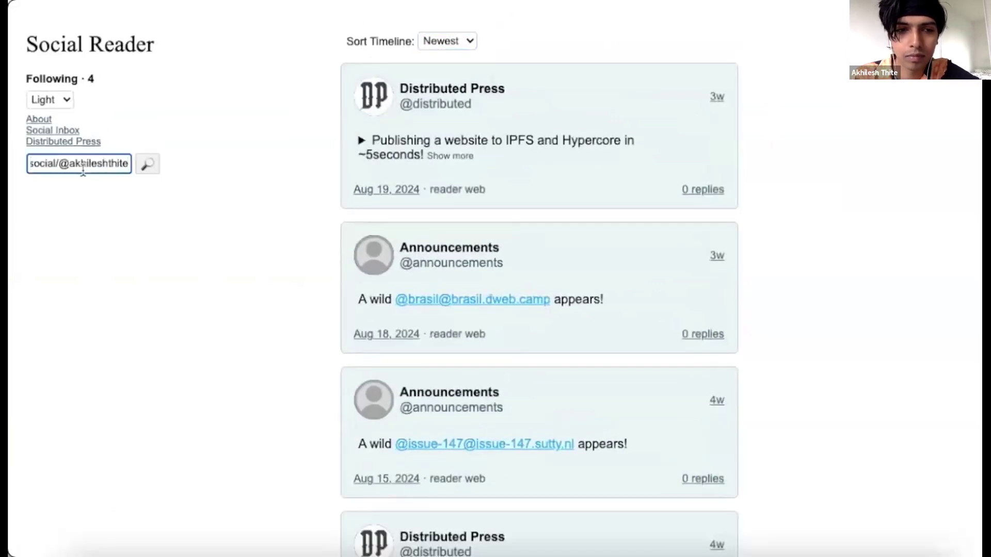
pyautogui.click(155, 168)
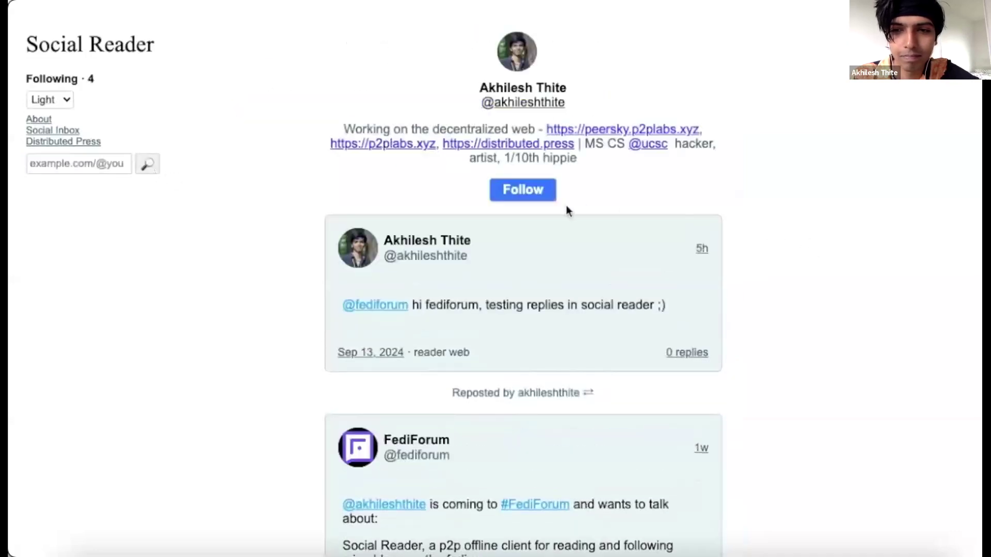
pyautogui.click(539, 201)
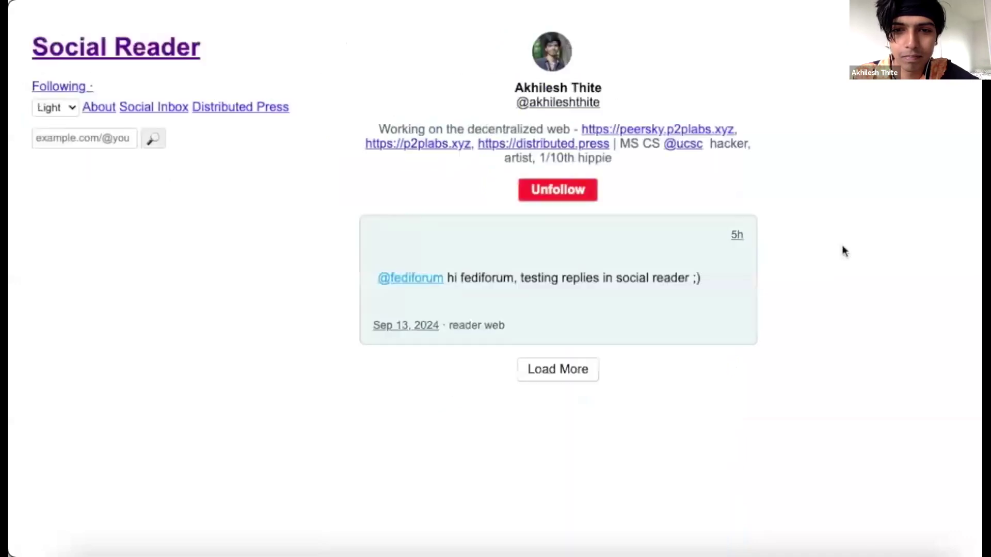
pyautogui.hotkey('alt', 'Left')
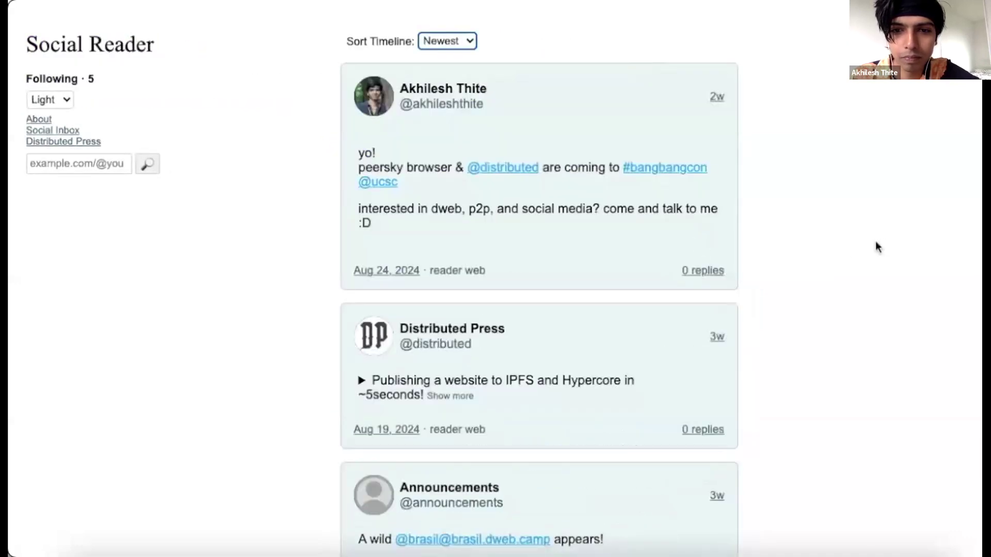
# - Open the FediForum post's one-reply thread and standalone view, then open the developer console
pyautogui.scroll(-2, 875, 240)
pyautogui.hotkey('alt', 'Right')
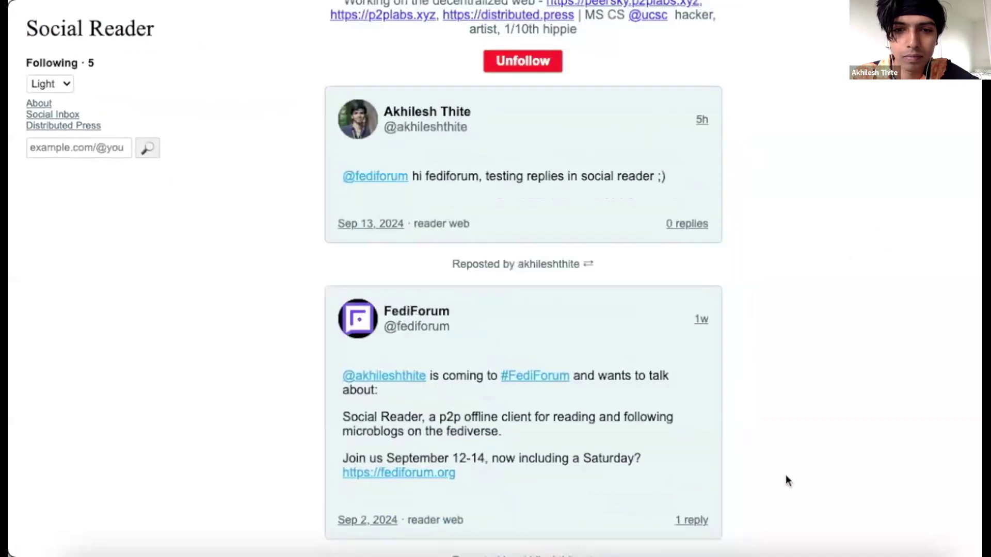
pyautogui.click(696, 521)
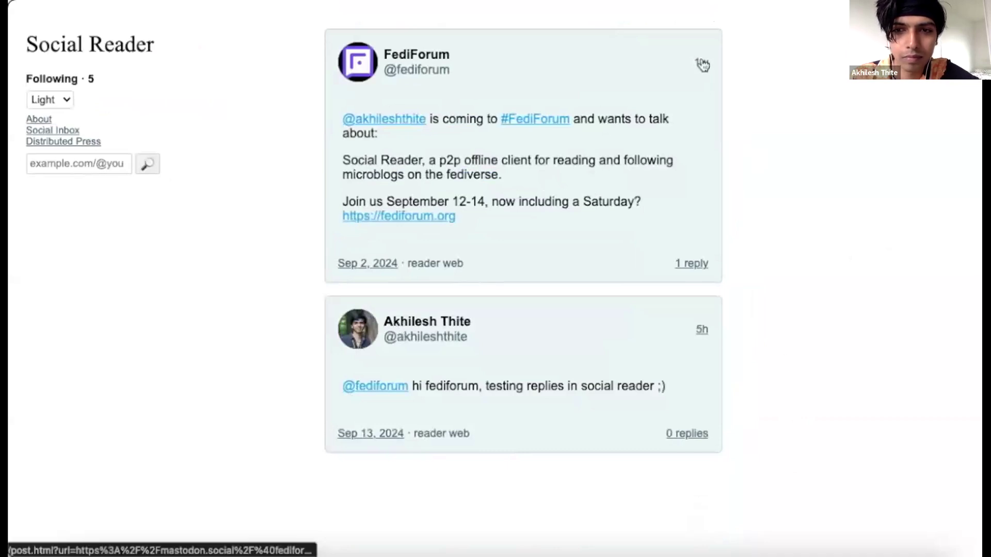
pyautogui.click(390, 262)
pyautogui.press('super+alt+i')
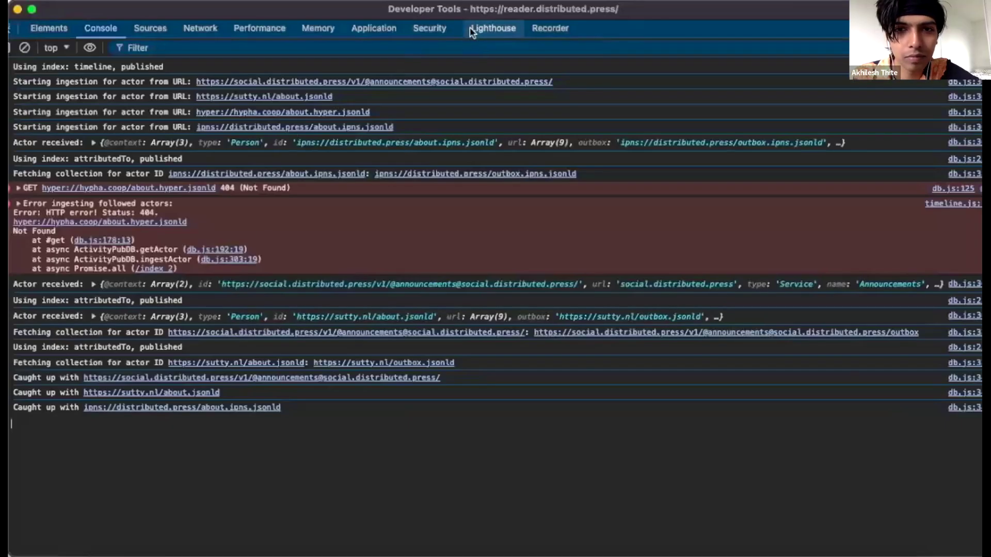
# - Browse the default database's activities actor index and 85-entry notes store, then return to Social Reader
pyautogui.click(390, 33)
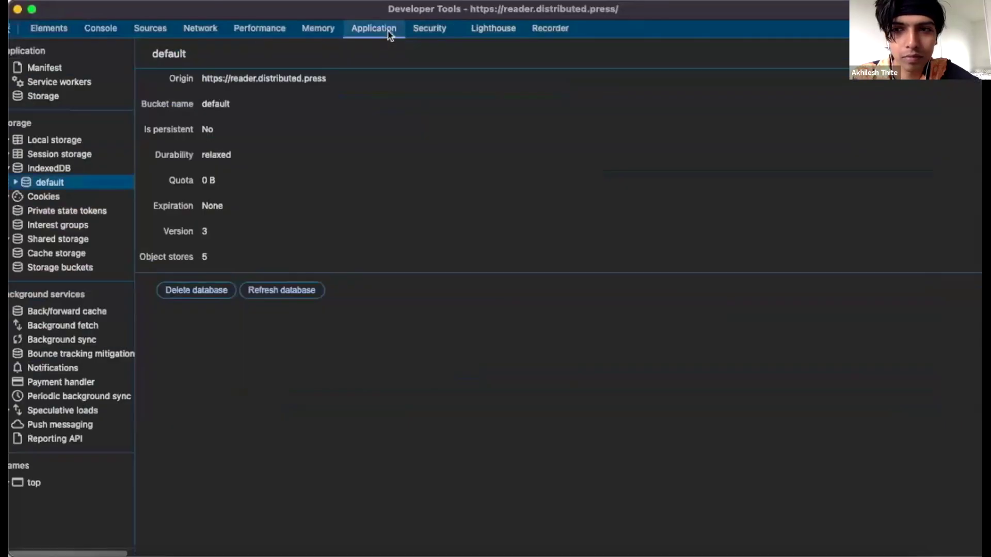
pyautogui.click(16, 183)
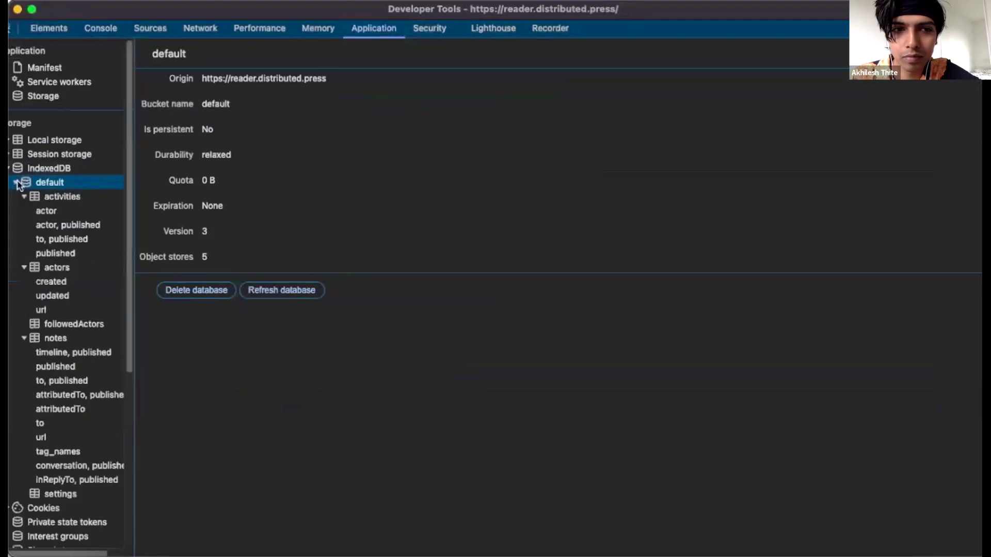
pyautogui.click(58, 212)
pyautogui.click(73, 337)
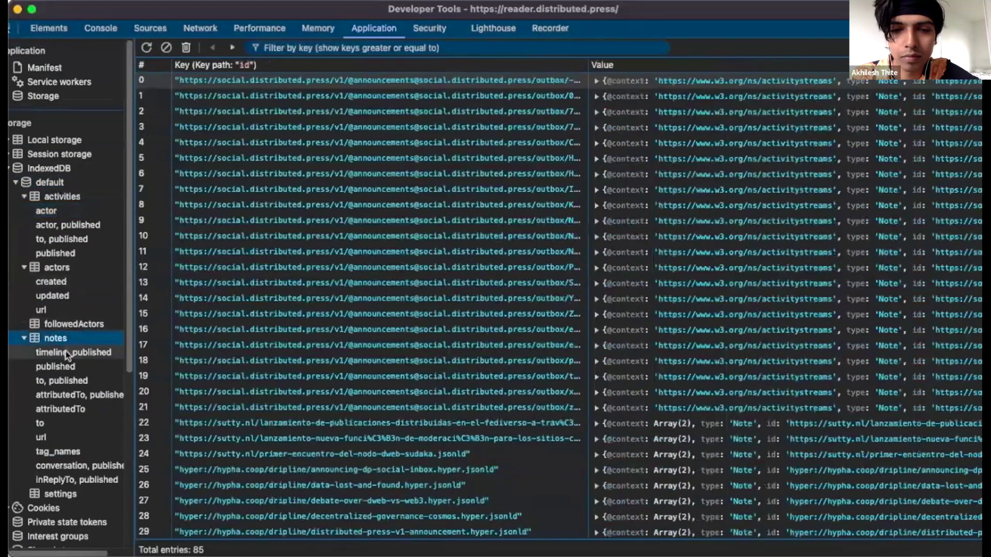
pyautogui.scroll(-6, 311, 298)
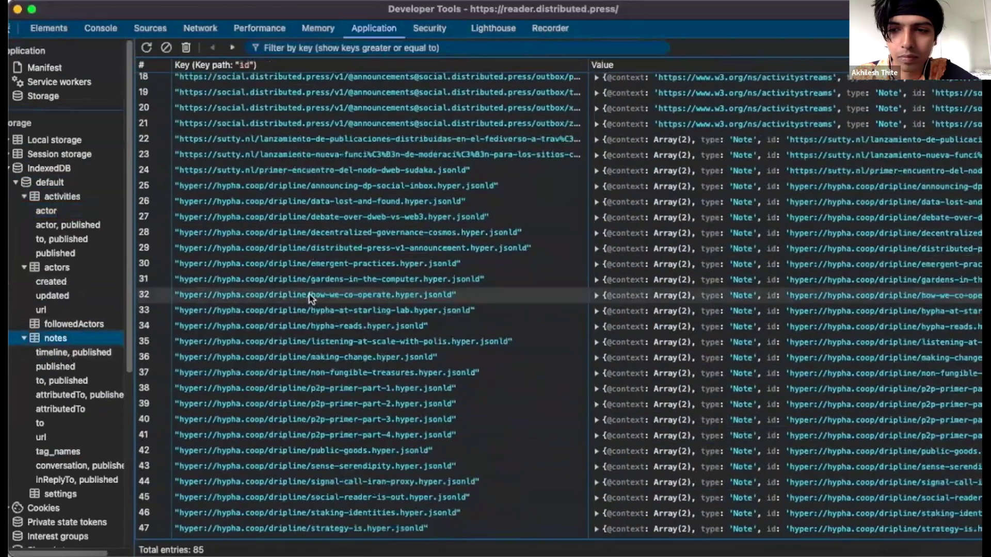
pyautogui.scroll(6, 311, 298)
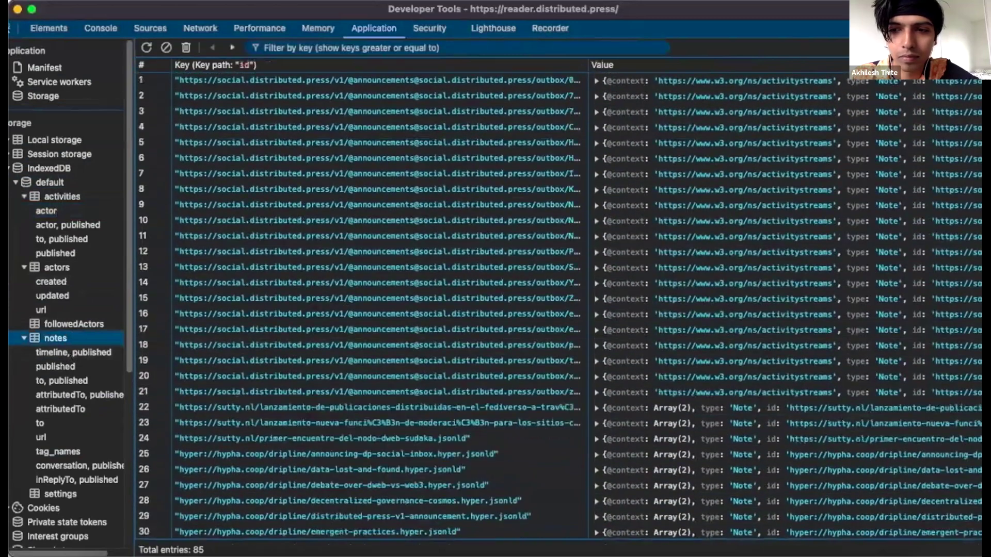
pyautogui.press('super+grave')
# - Scroll up and down through the timeline posts
pyautogui.scroll(-8, 875, 240)
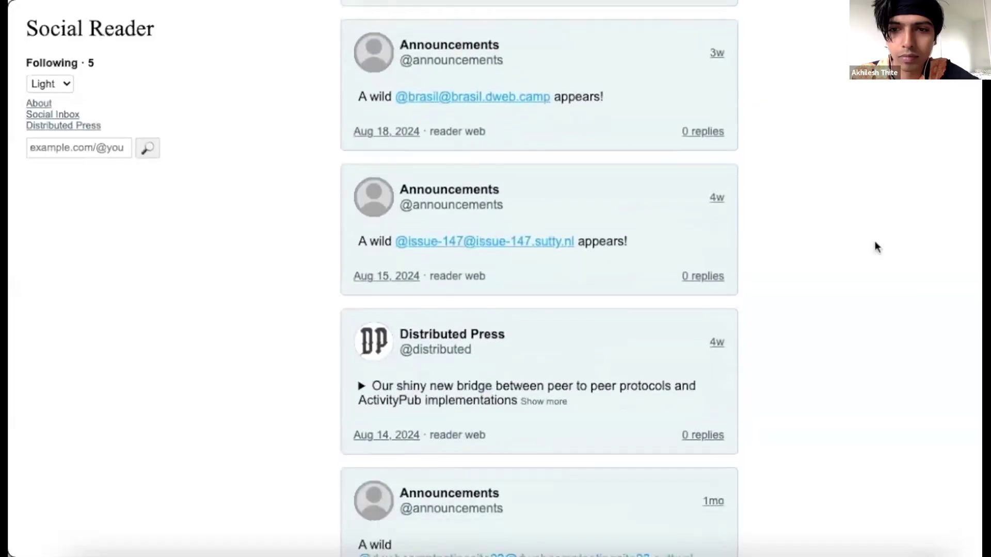
pyautogui.scroll(-8, 875, 247)
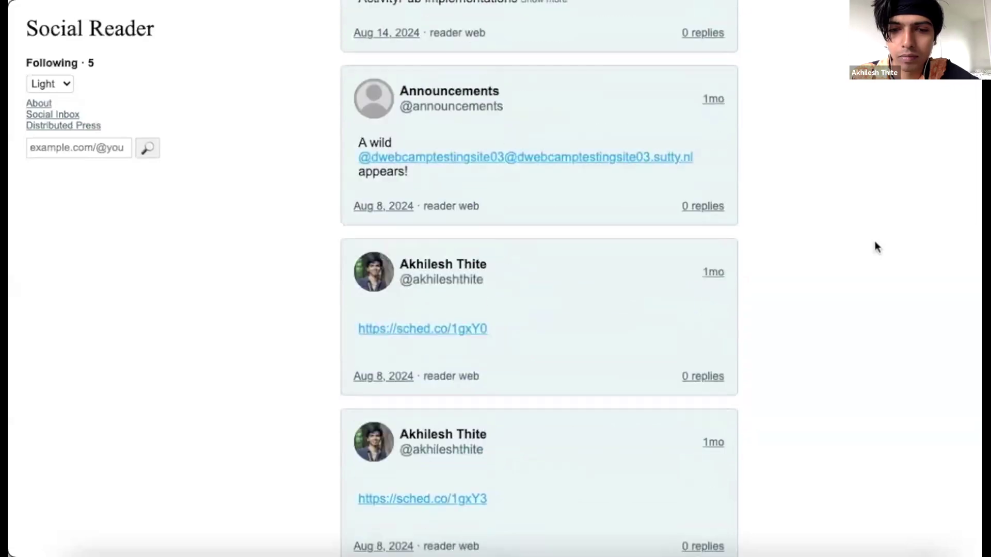
pyautogui.scroll(-9, 875, 247)
pyautogui.scroll(6, 875, 247)
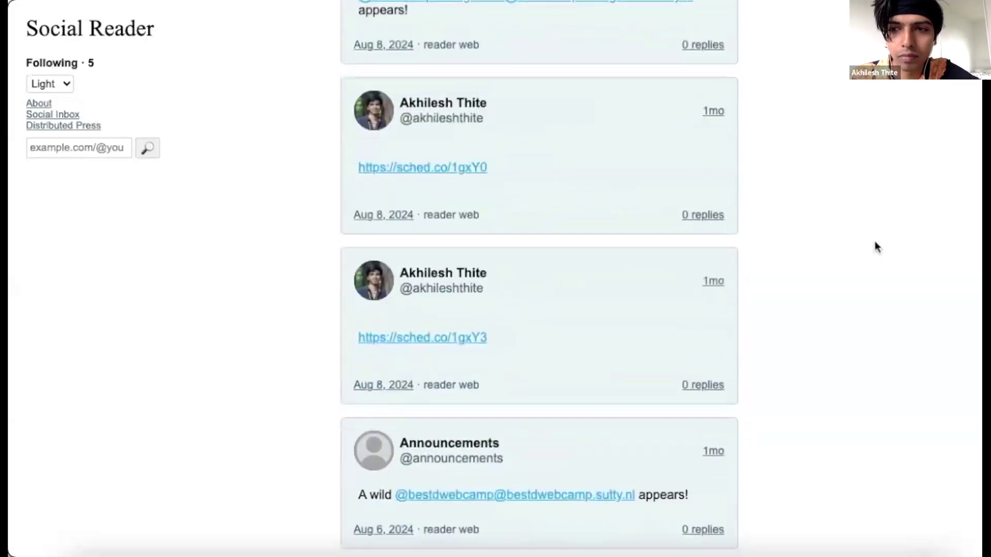
pyautogui.scroll(15, 876, 247)
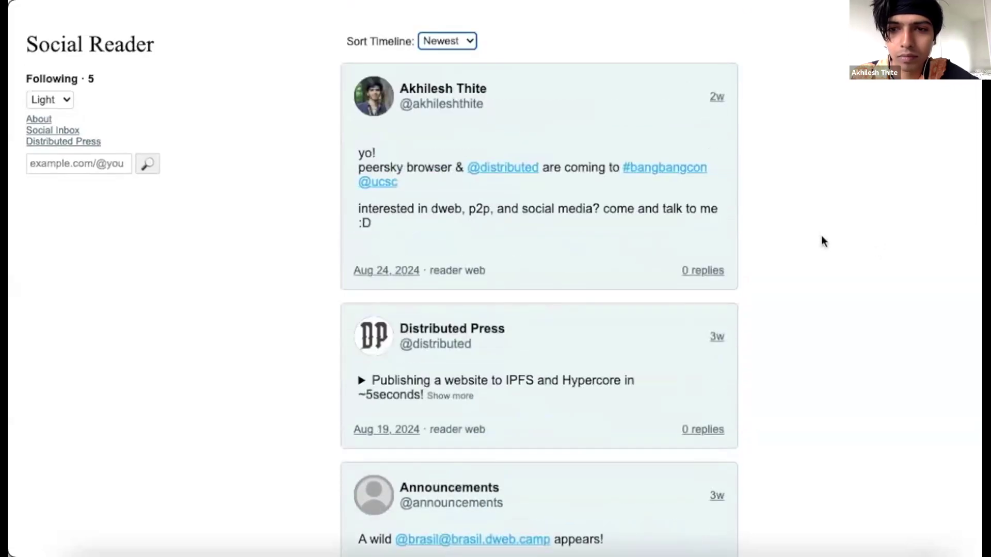
pyautogui.scroll(-20, 821, 236)
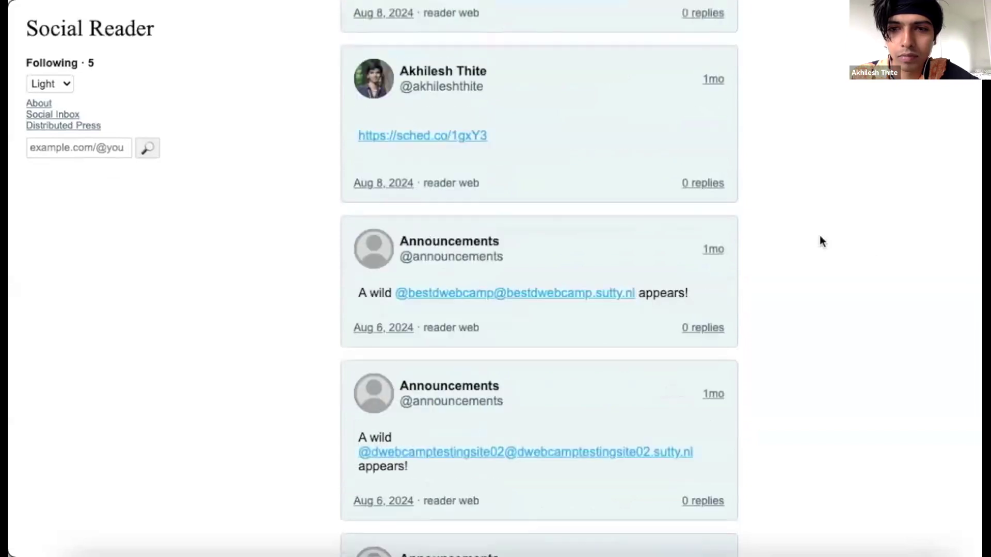
pyautogui.scroll(20, 821, 237)
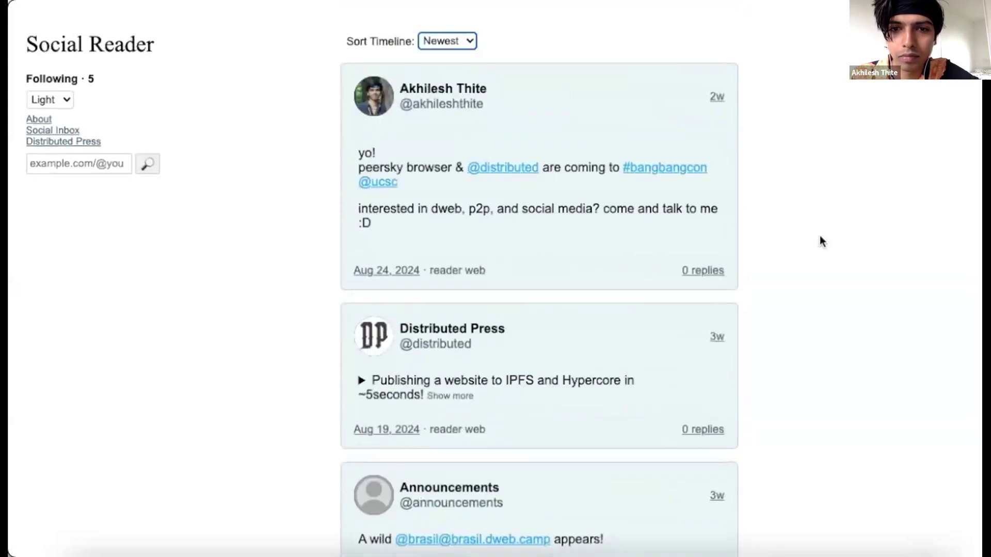
pyautogui.scroll(-3, 820, 236)
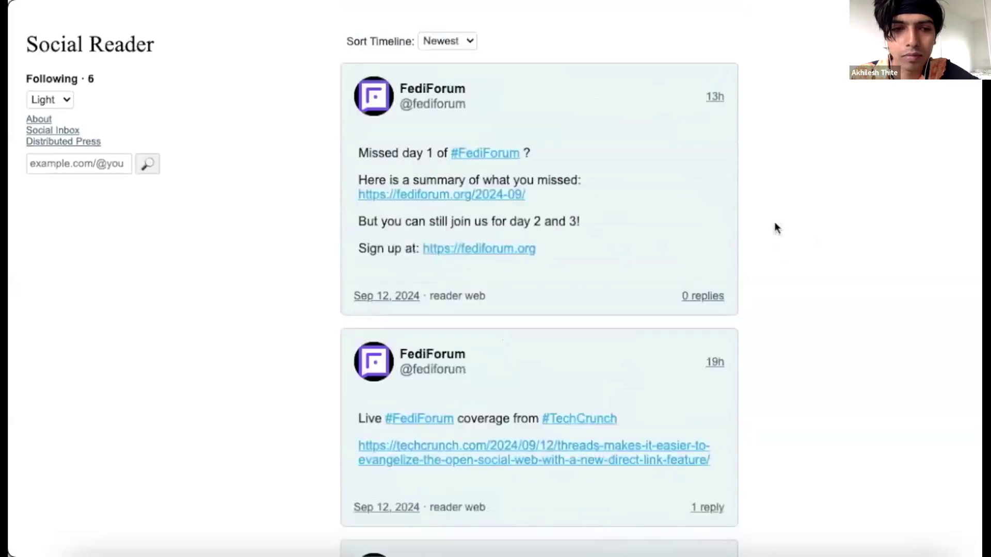
# - Sort the timeline Oldest then Newest, and show the 6 followed accounts
pyautogui.click(463, 41)
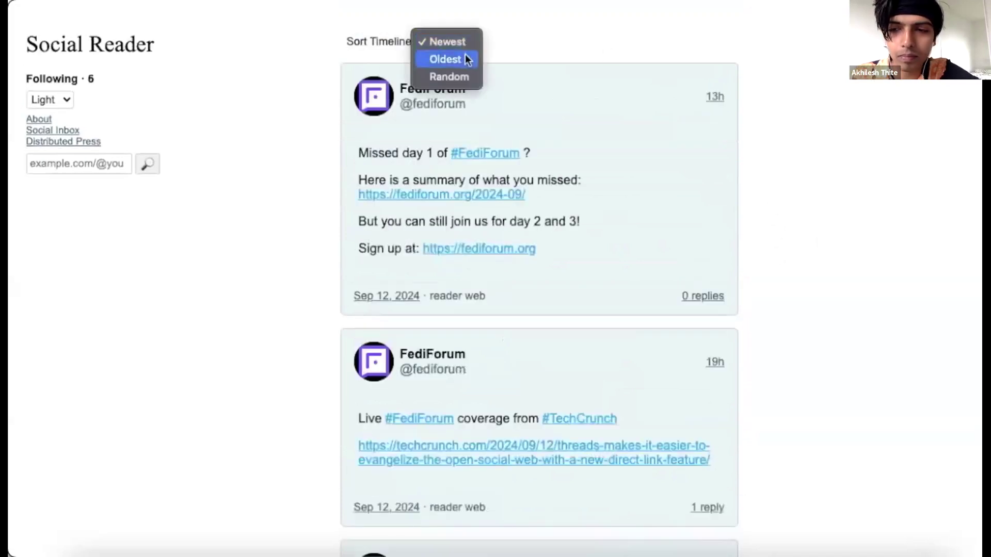
pyautogui.click(466, 56)
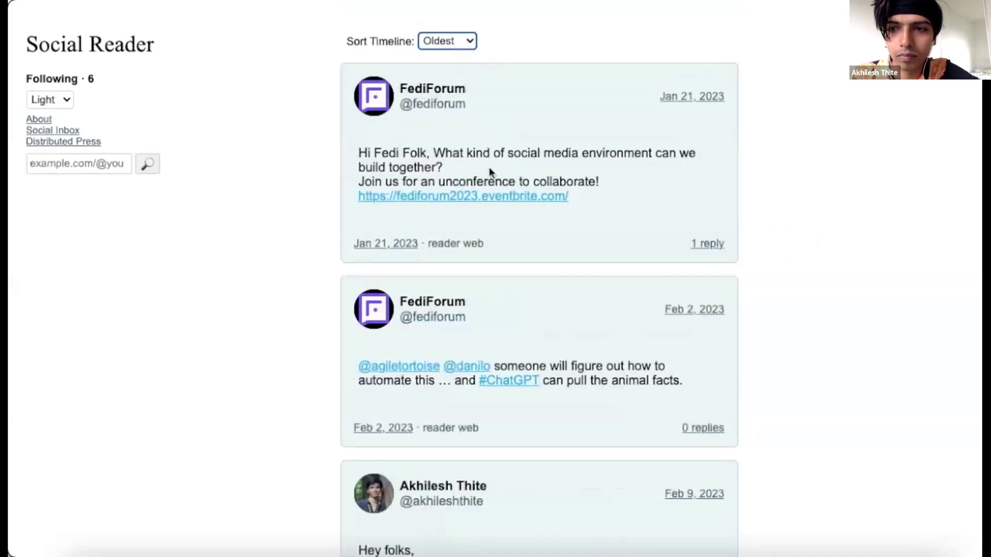
pyautogui.click(457, 41)
pyautogui.click(457, 42)
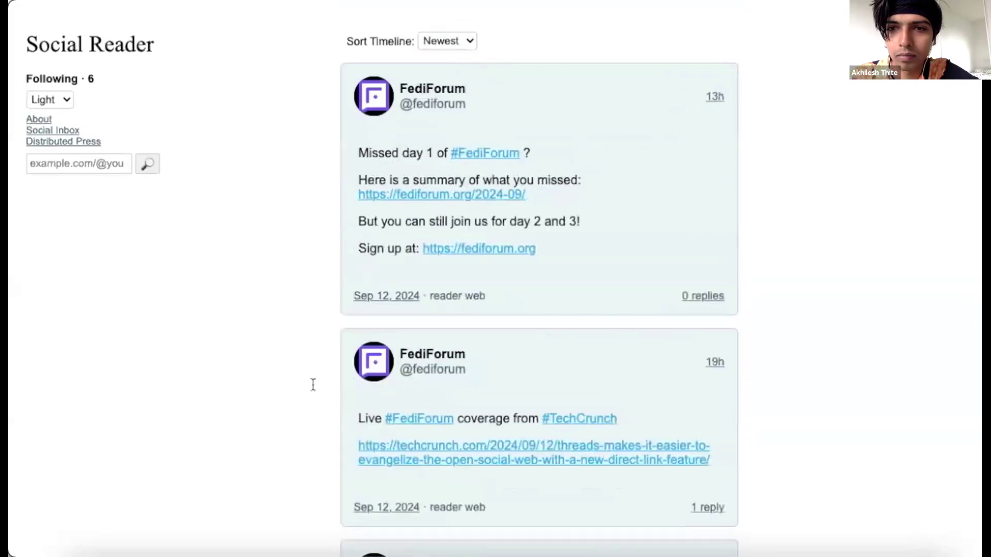
pyautogui.click(63, 78)
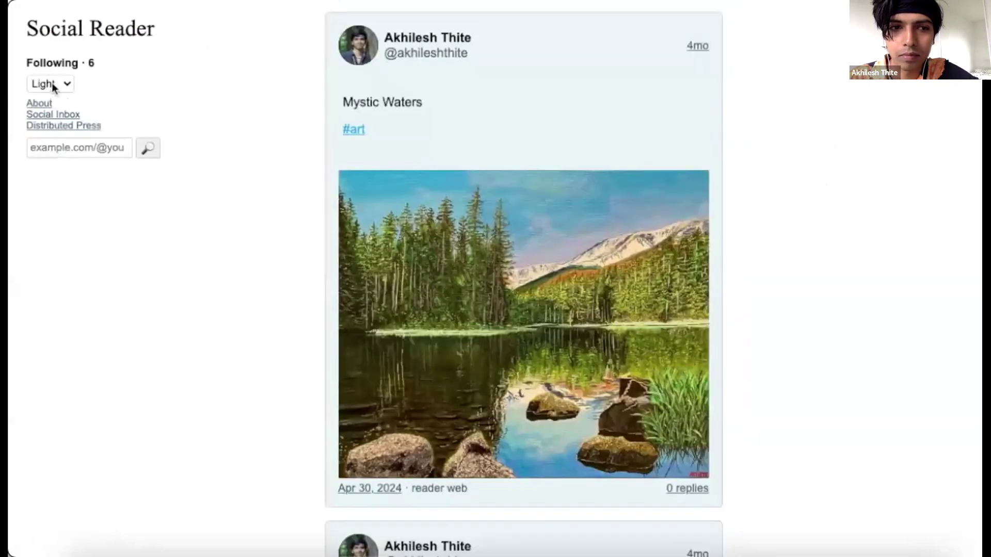
# - Apply the Dark, Deuteranomaly (Green-Weak) and Protanomaly (Red-Weak) themes in turn
pyautogui.click(55, 86)
pyautogui.click(62, 101)
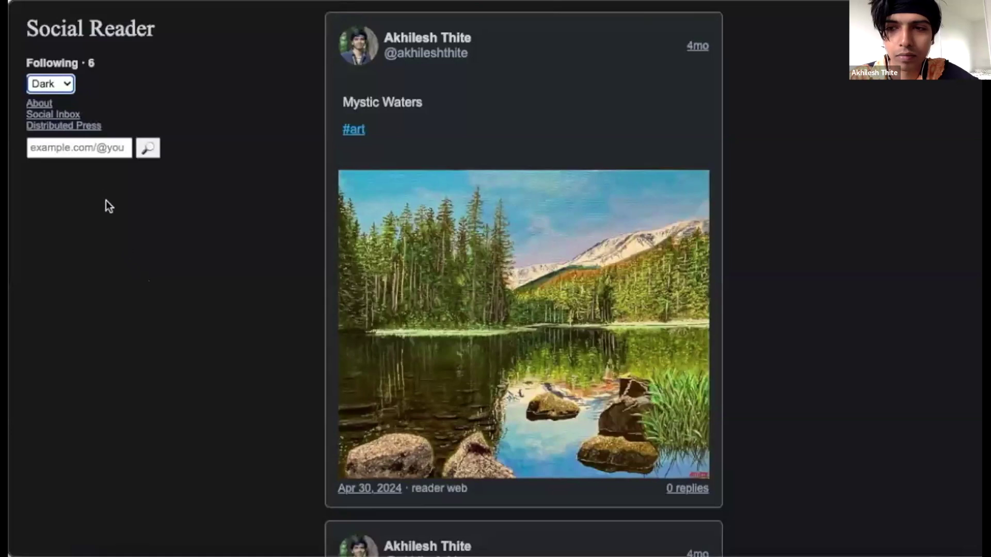
pyautogui.click(69, 89)
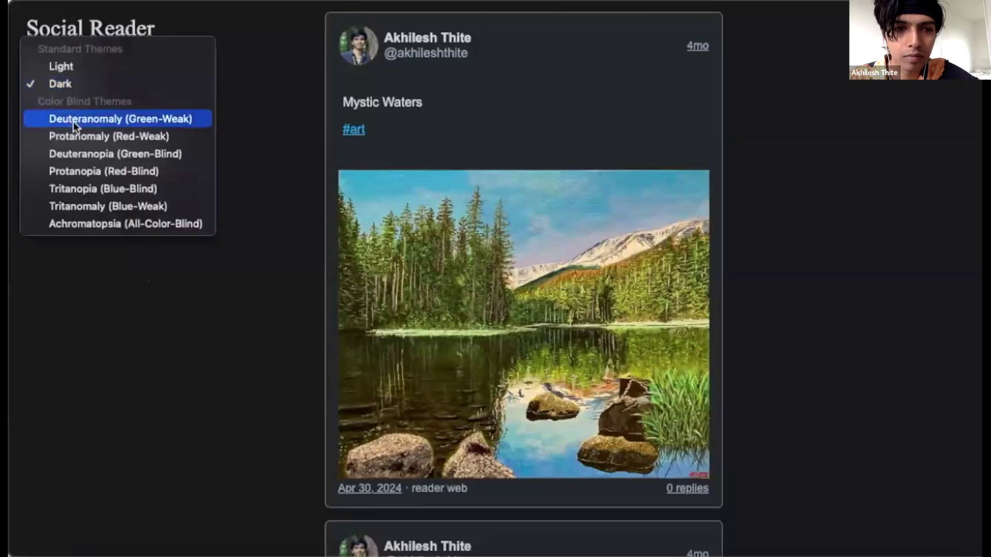
pyautogui.click(74, 121)
pyautogui.click(67, 87)
pyautogui.click(67, 101)
# - Apply Protanopia, Tritanopia, Tritanomaly, and finally Achromatopsia (All-Color-Blind) themes
pyautogui.click(70, 85)
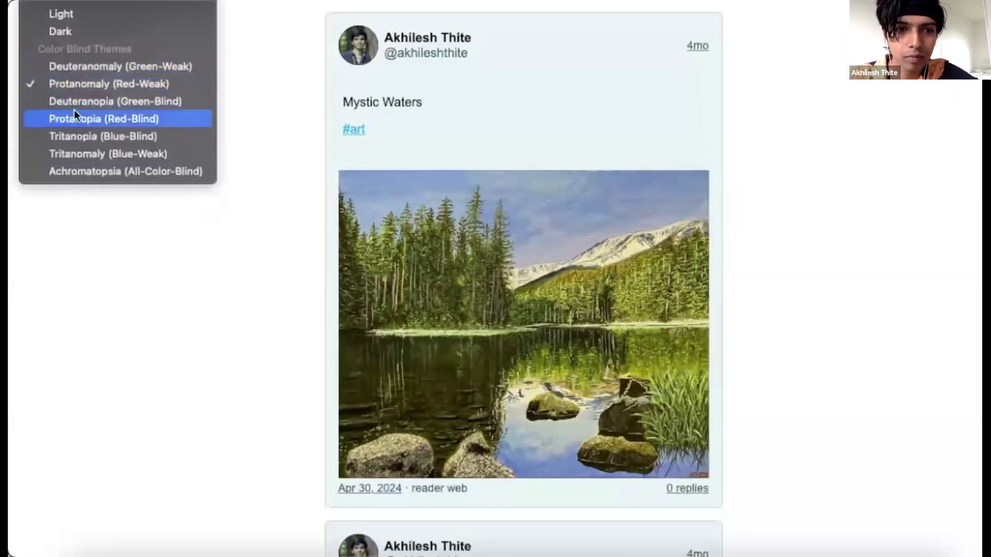
pyautogui.click(74, 118)
pyautogui.click(62, 84)
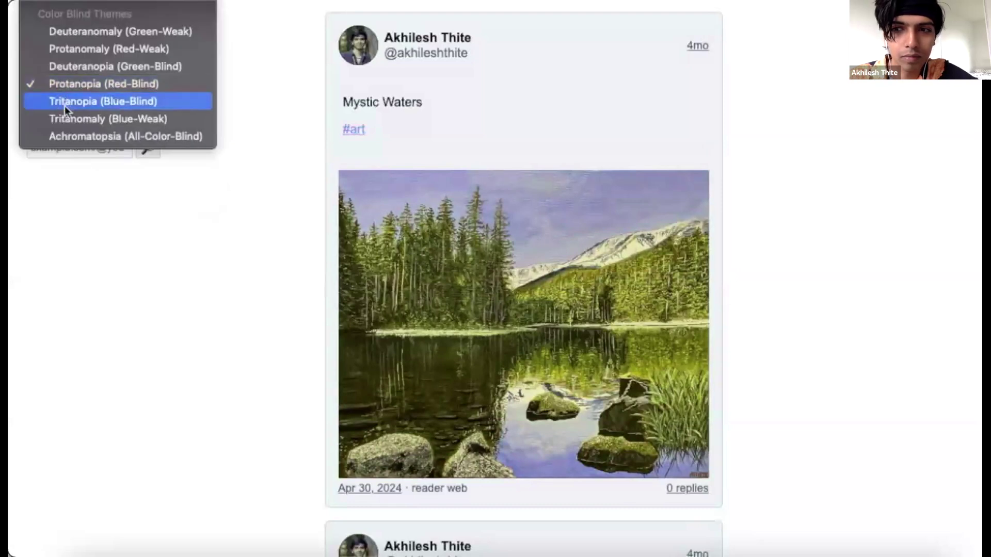
pyautogui.click(64, 103)
pyautogui.click(62, 85)
pyautogui.click(64, 104)
pyautogui.click(64, 89)
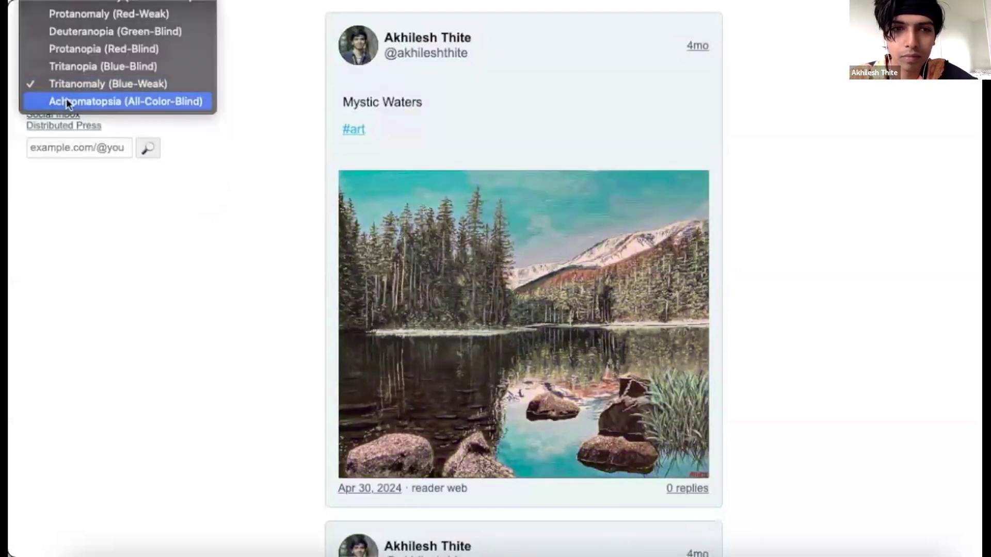
pyautogui.click(66, 98)
# - Scroll through the reader.distributed.press file list and README, then switch to the contact slide
pyautogui.hotkey('ctrl', 'Tab')
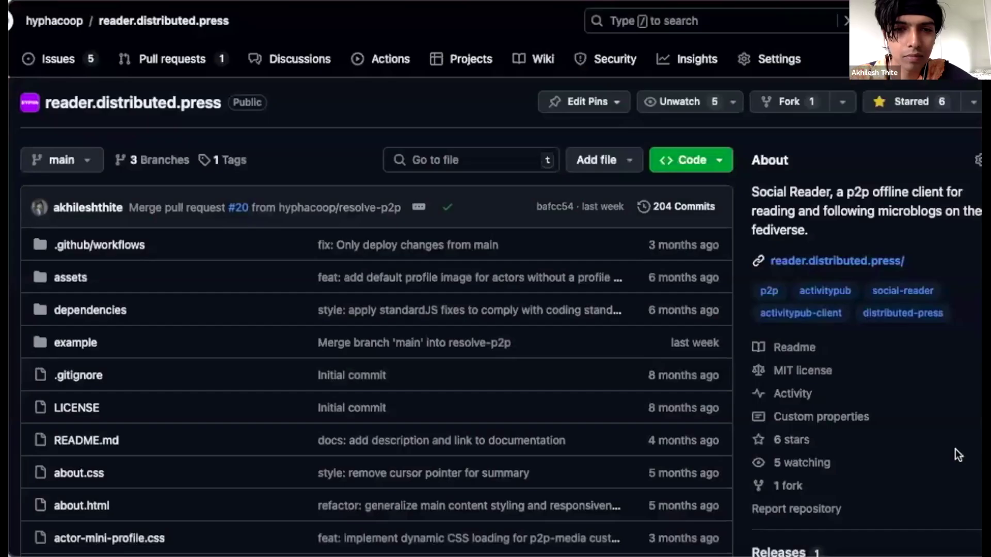
pyautogui.scroll(-4, 955, 451)
pyautogui.scroll(-15, 955, 451)
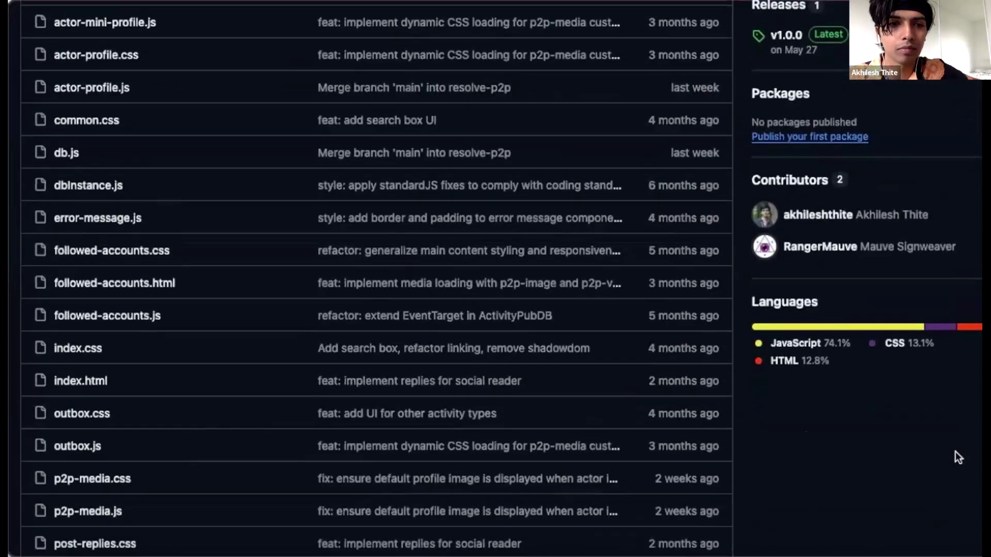
pyautogui.scroll(-2, 955, 451)
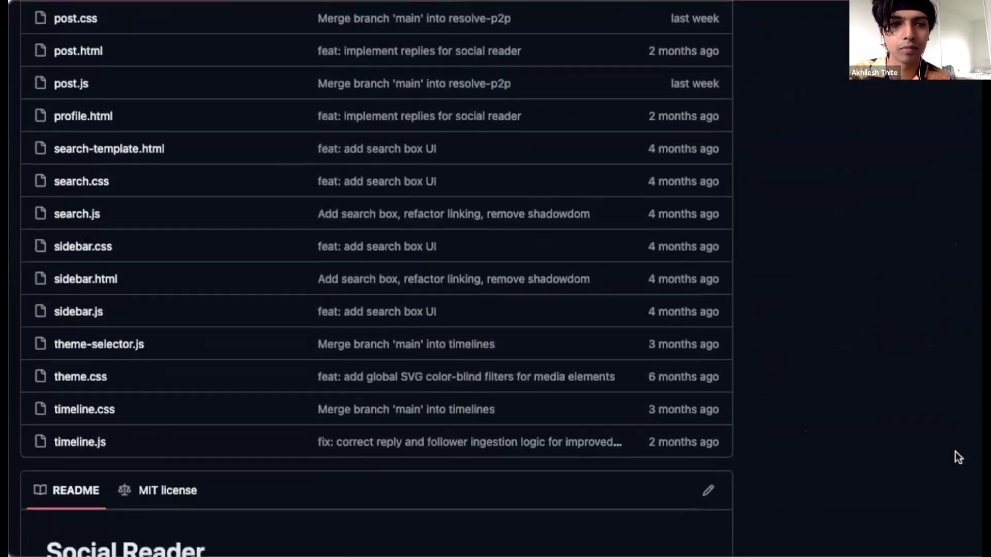
pyautogui.scroll(-3, 955, 451)
pyautogui.scroll(8, 955, 451)
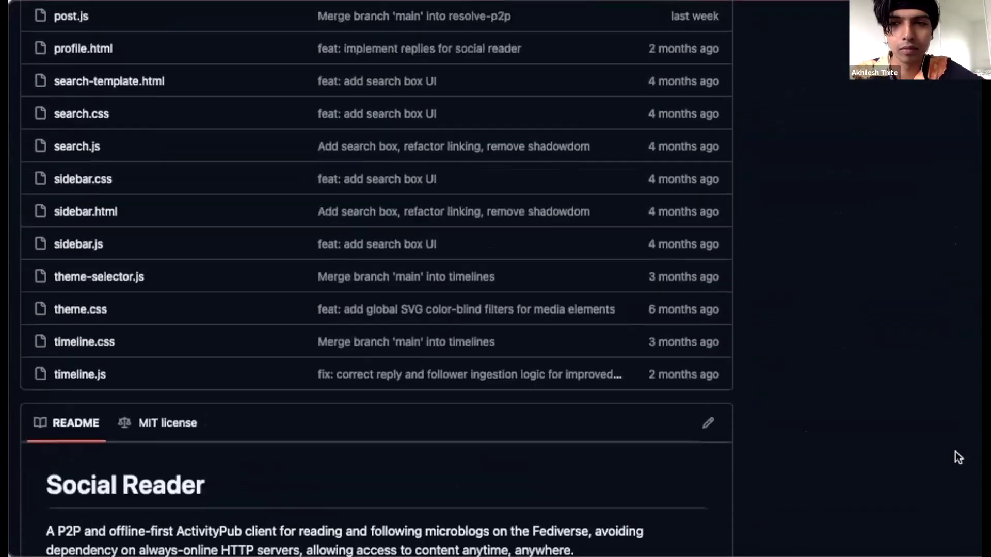
pyautogui.scroll(18, 954, 451)
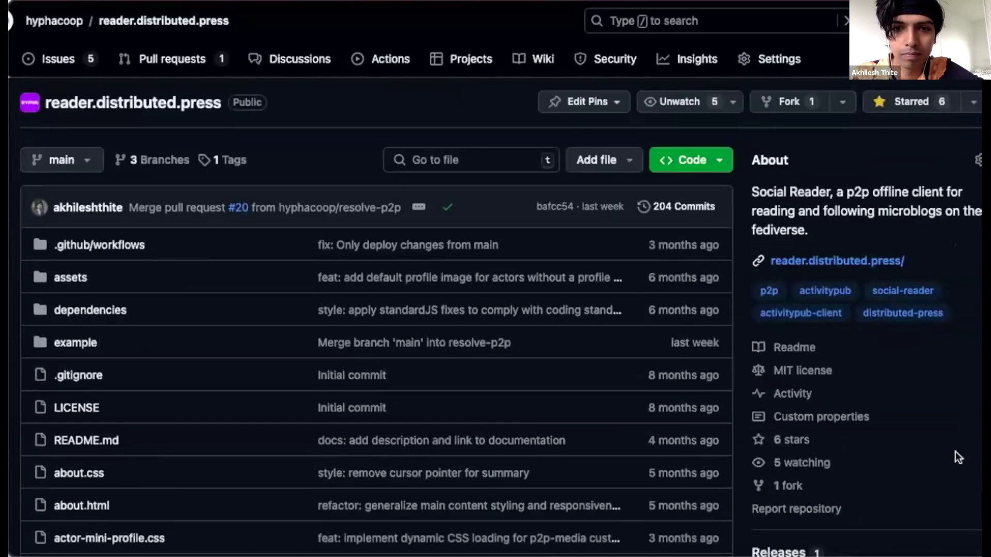
pyautogui.press('super+Tab')
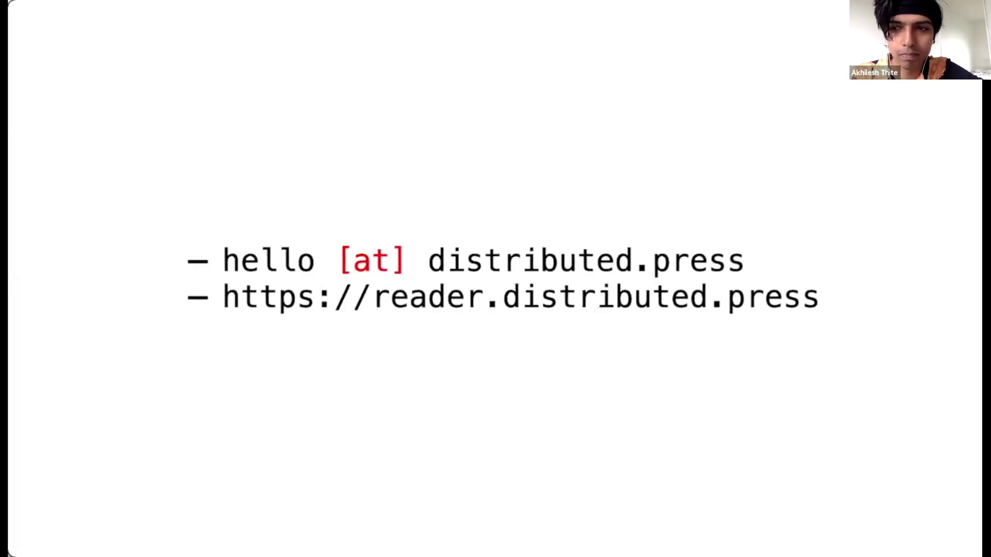